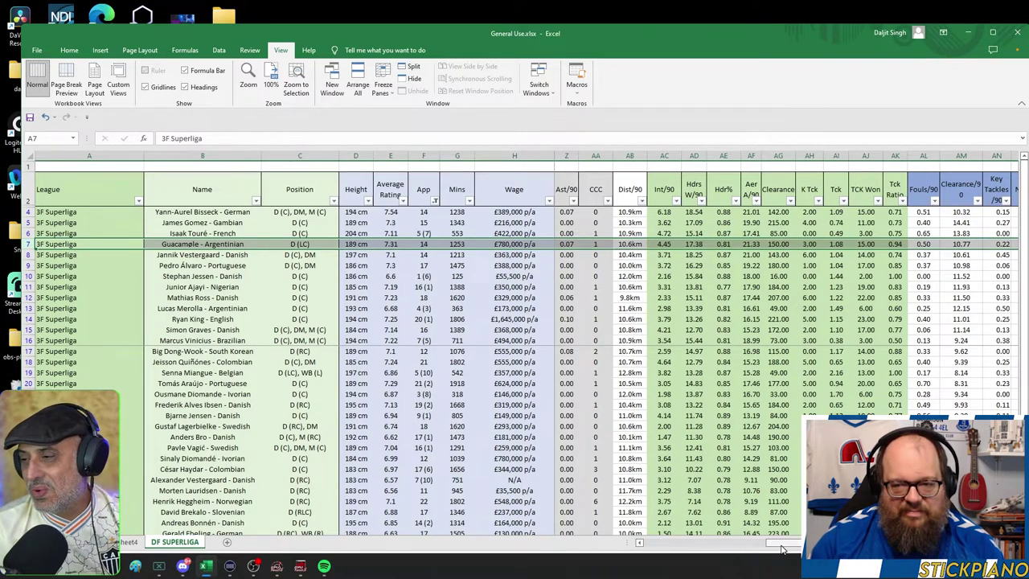
Examine the row 7 defender's figures across the shooting, passing, defending and overall score columns
scroll(729, 551, right, 5)
scroll(729, 551, left, 12)
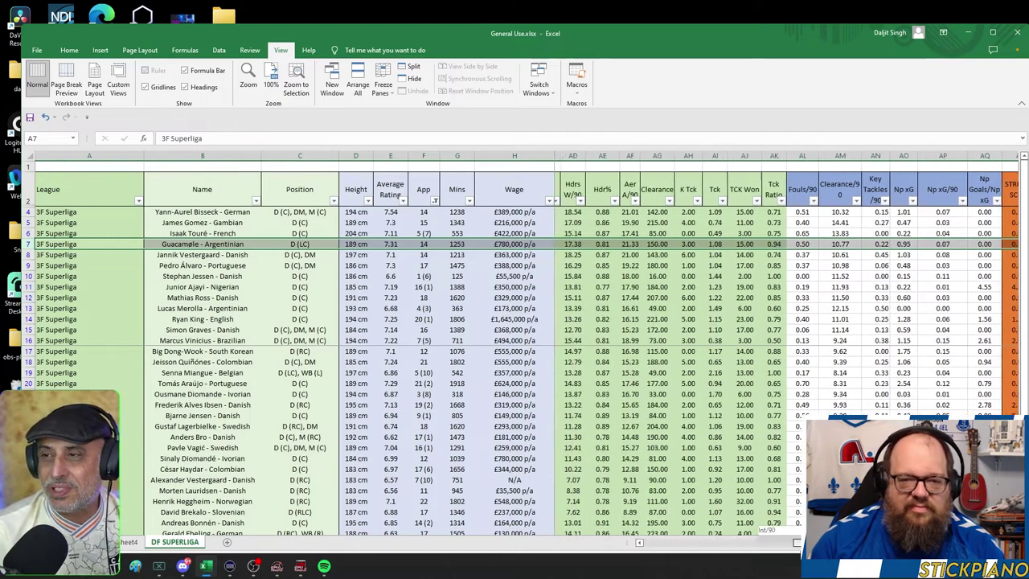
scroll(663, 572, left, 1)
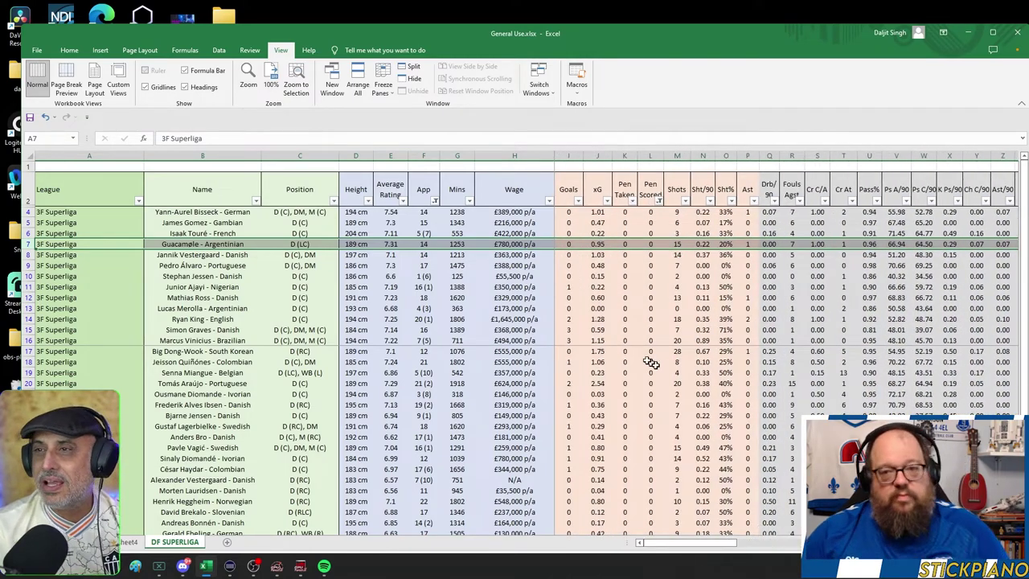
drag(676, 44, 662, 19)
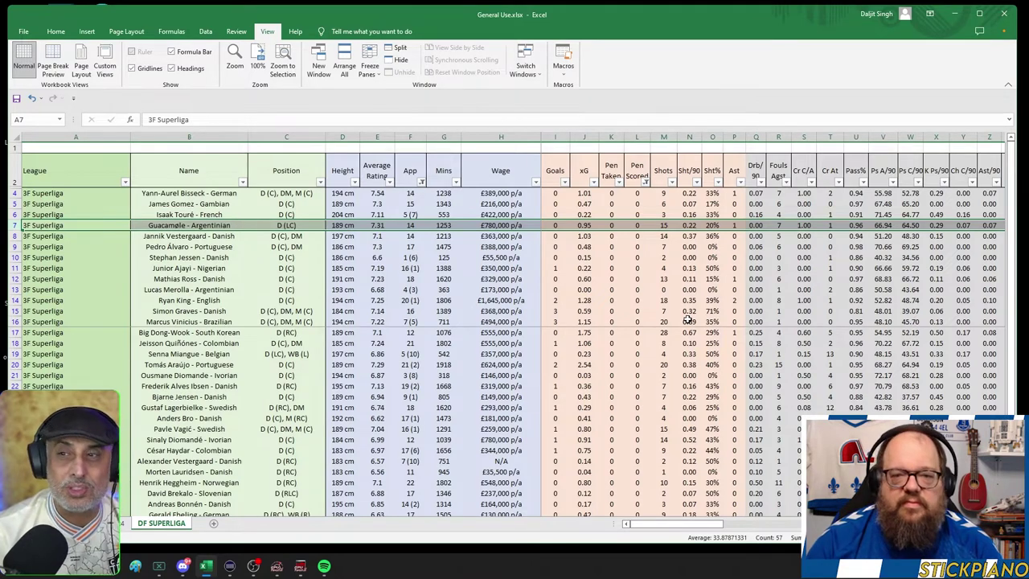
drag(698, 526, 710, 527)
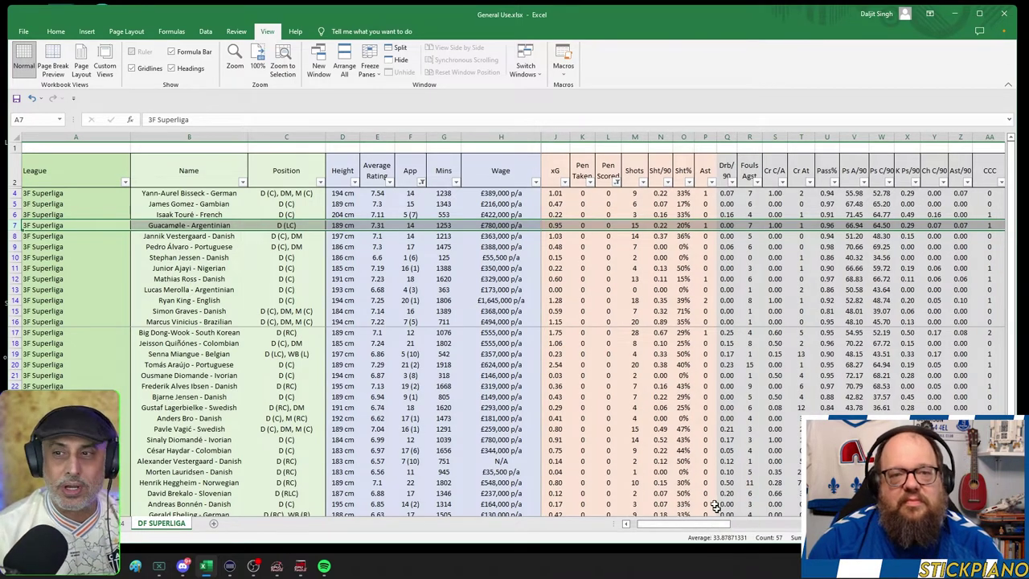
drag(705, 526, 807, 526)
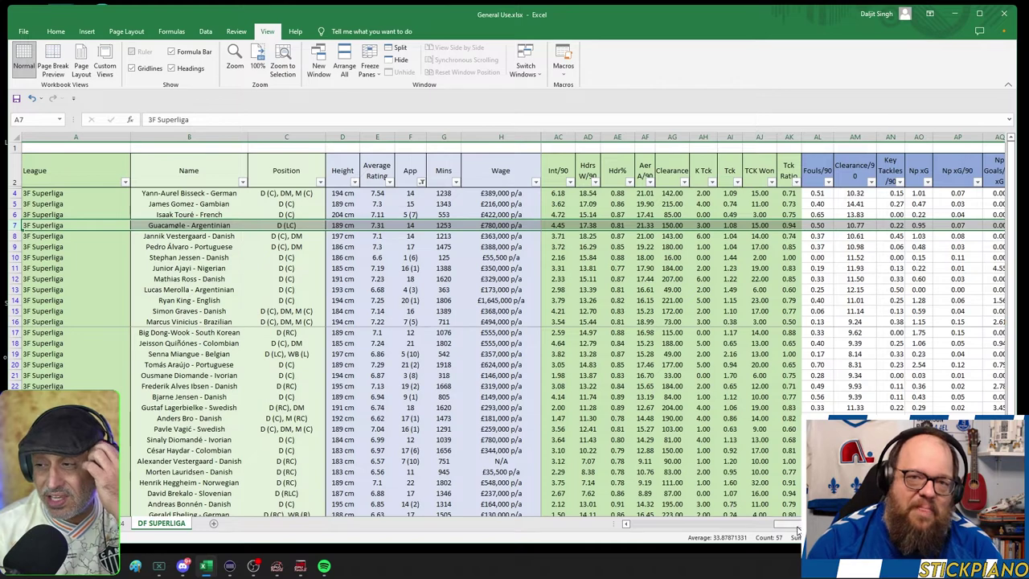
drag(797, 528, 595, 531)
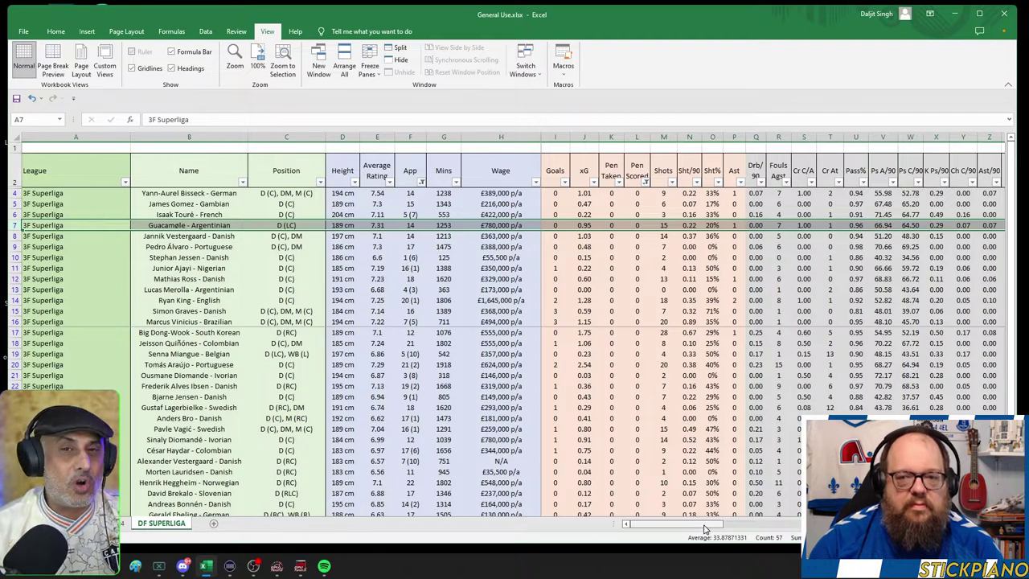
drag(704, 528, 879, 528)
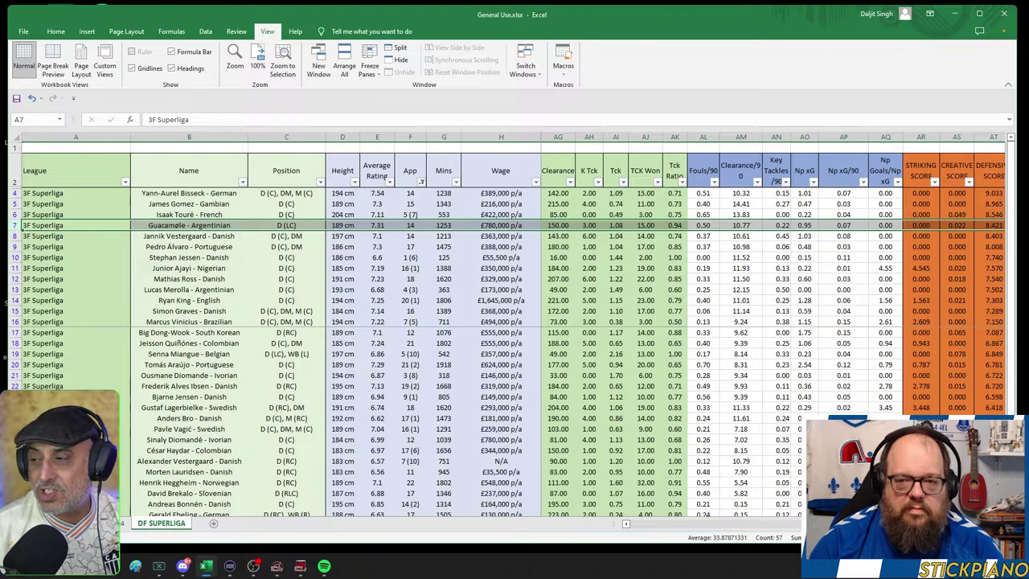
scroll(973, 182, right, 2)
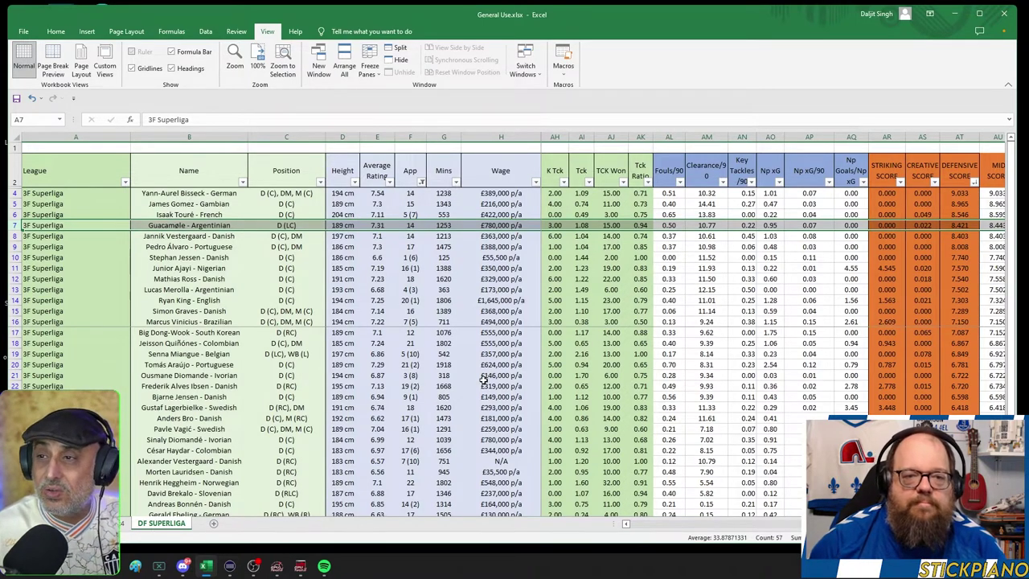
Compare the defenders' interception, header, clearance and tackle statistics with the Striking, Creative and Defensive Score columns
scroll(773, 324, left, 6)
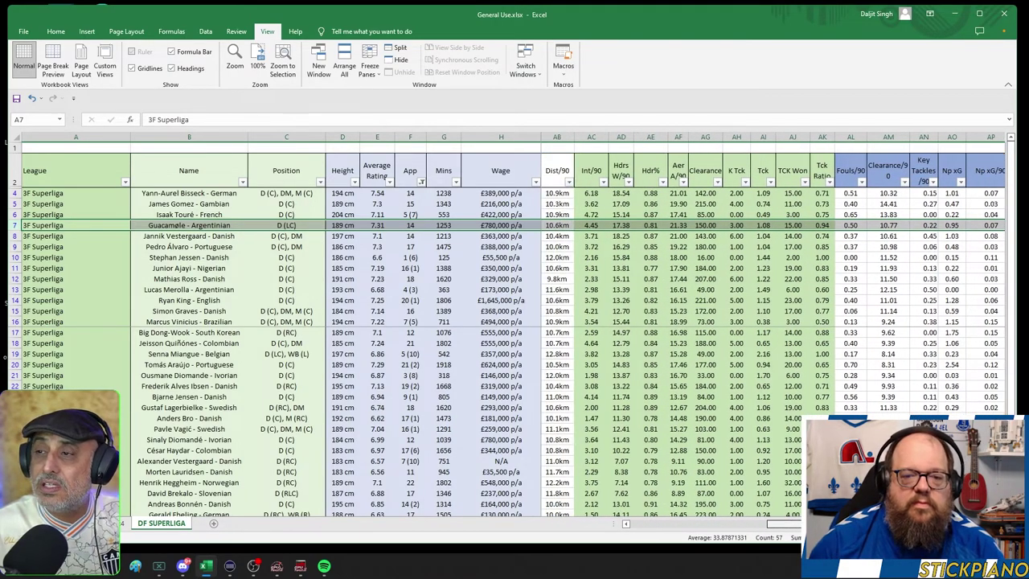
scroll(772, 325, right, 2)
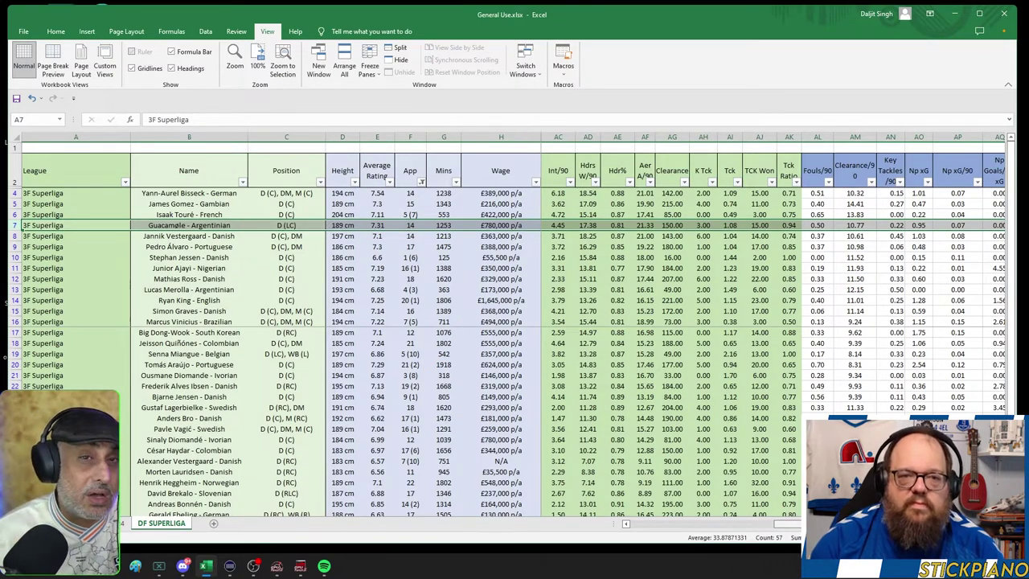
scroll(253, 290, right, 4)
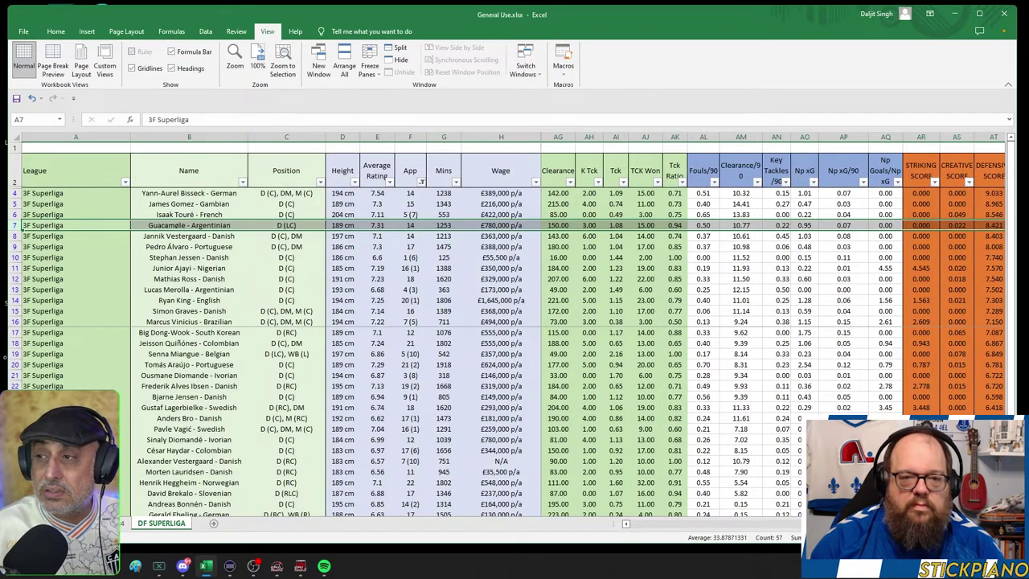
scroll(772, 329, left, 4)
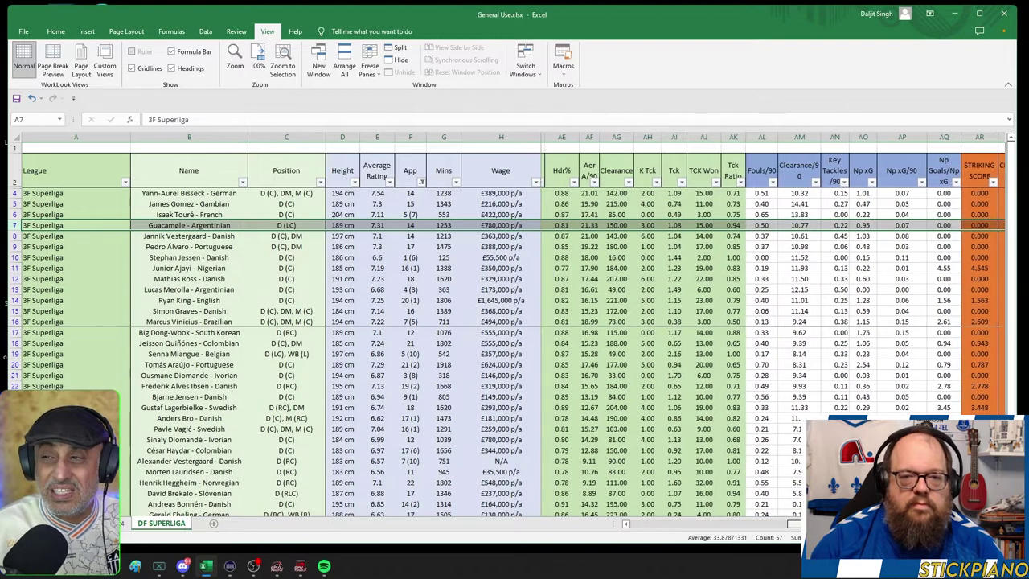
scroll(771, 329, left, 2)
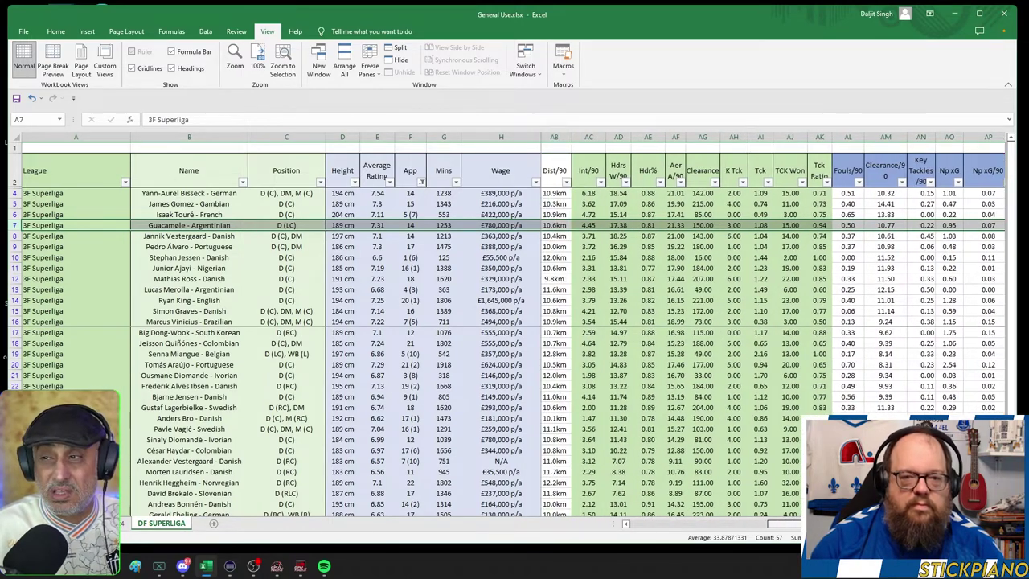
scroll(771, 329, right, 1)
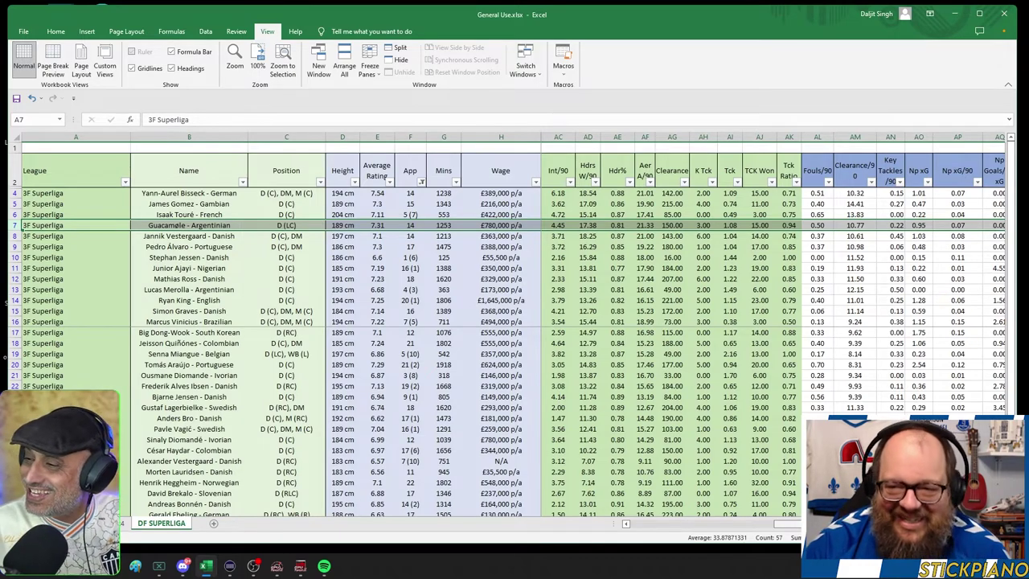
scroll(771, 321, right, 4)
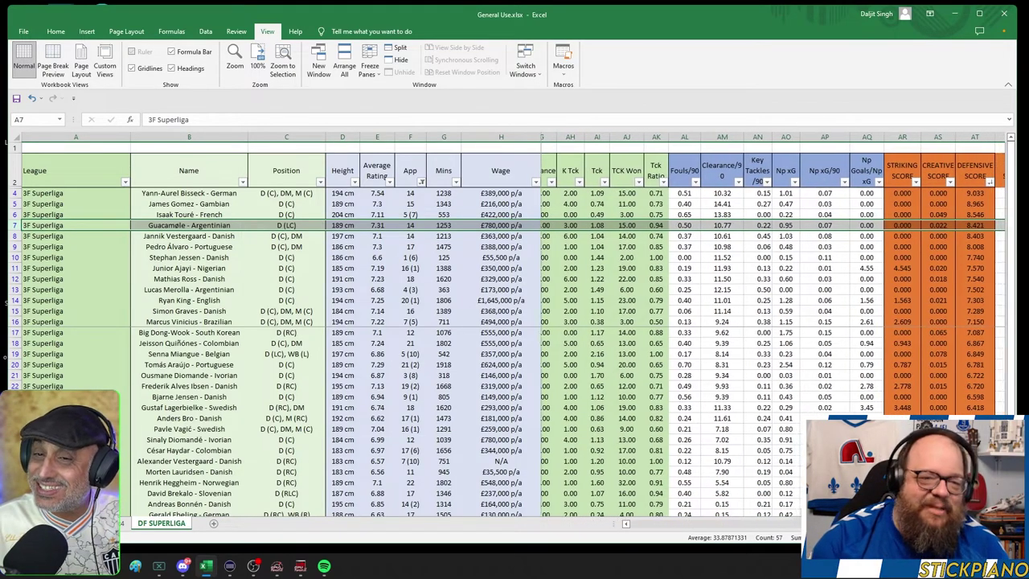
scroll(772, 321, right, 5)
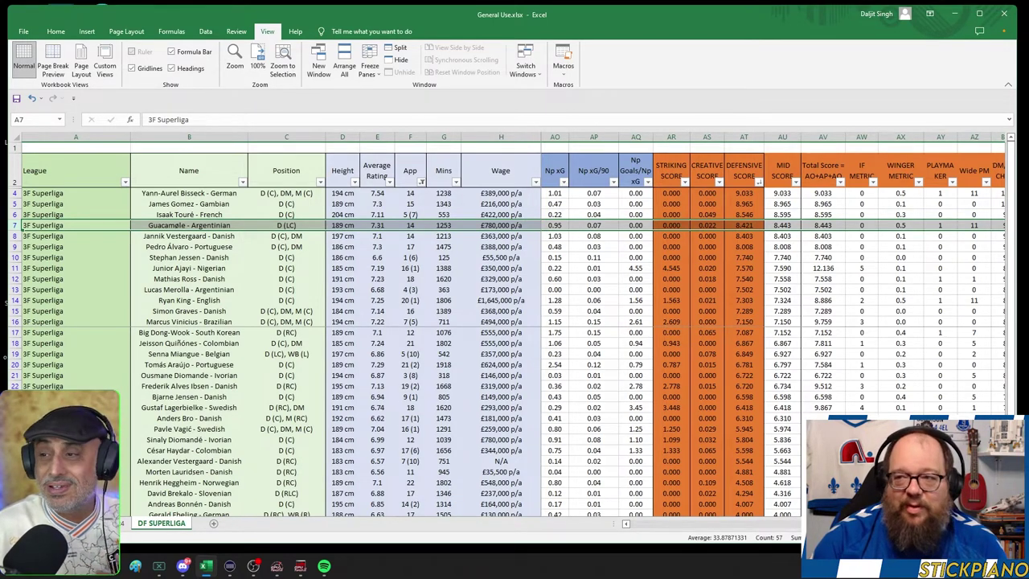
scroll(771, 321, left, 3)
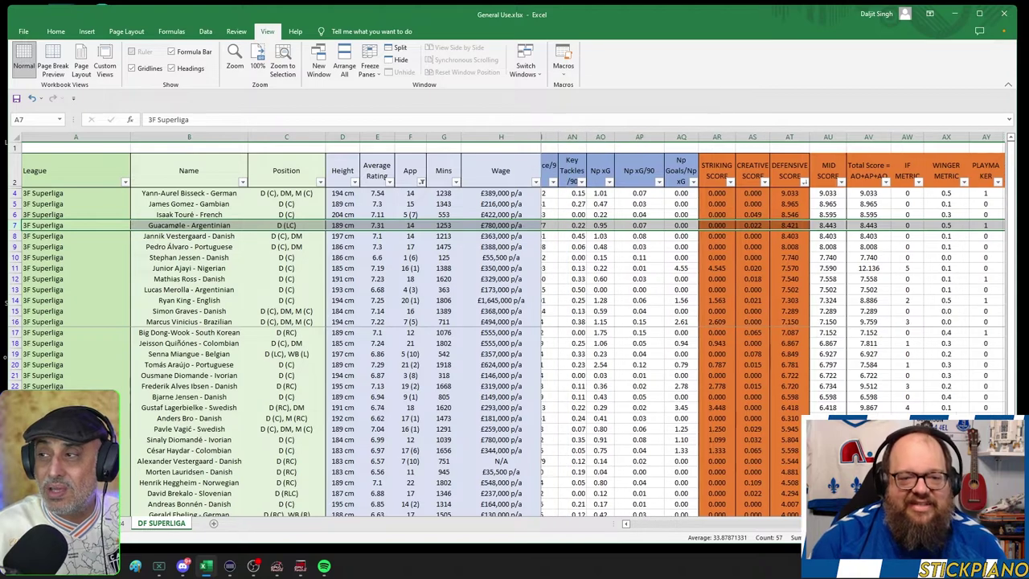
scroll(771, 321, left, 5)
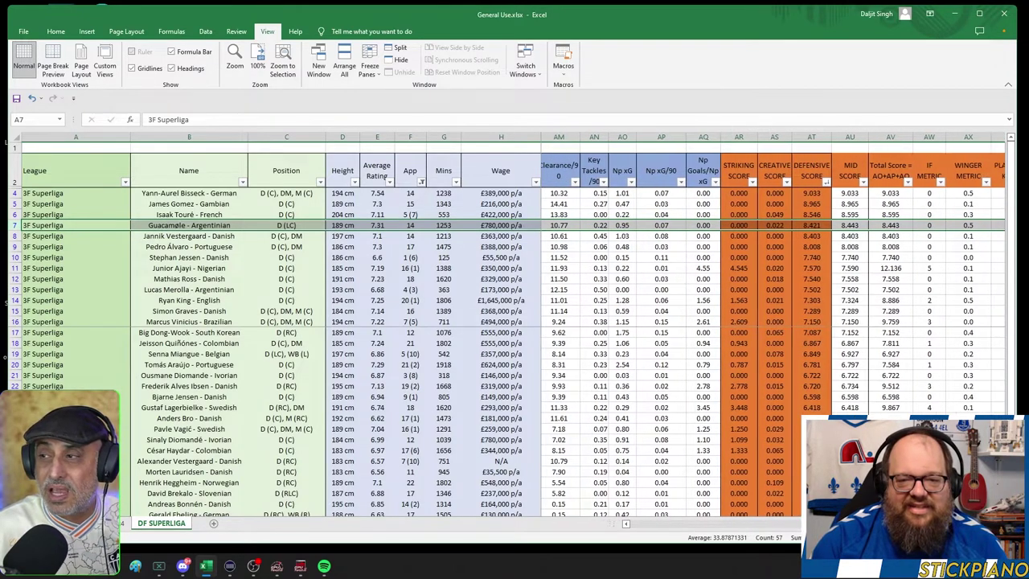
scroll(772, 321, left, 5)
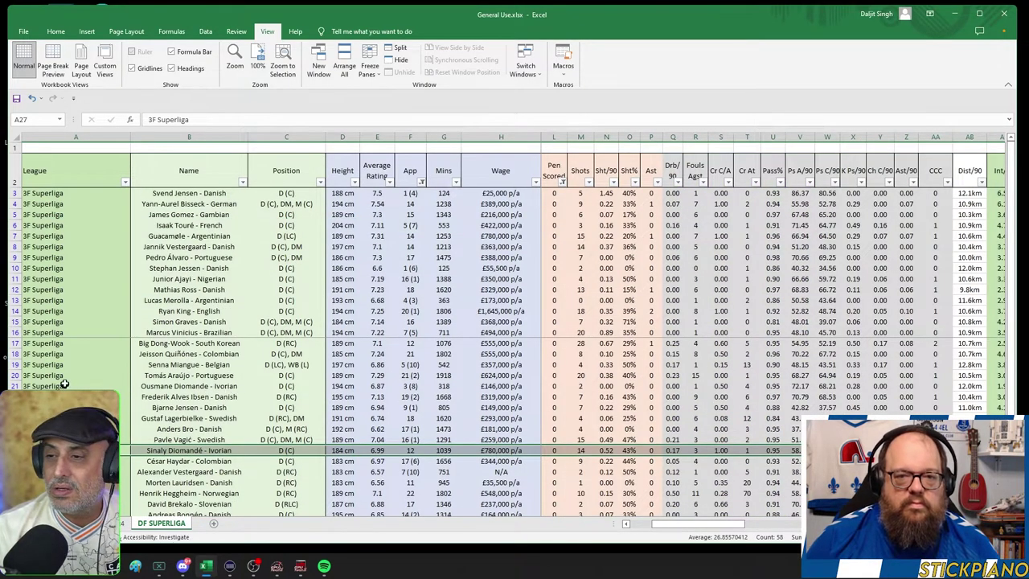
Highlight row 21 and then row 27, and examine the row 27 defender's passing, heading, tackling and clearance statistics
click(15, 386)
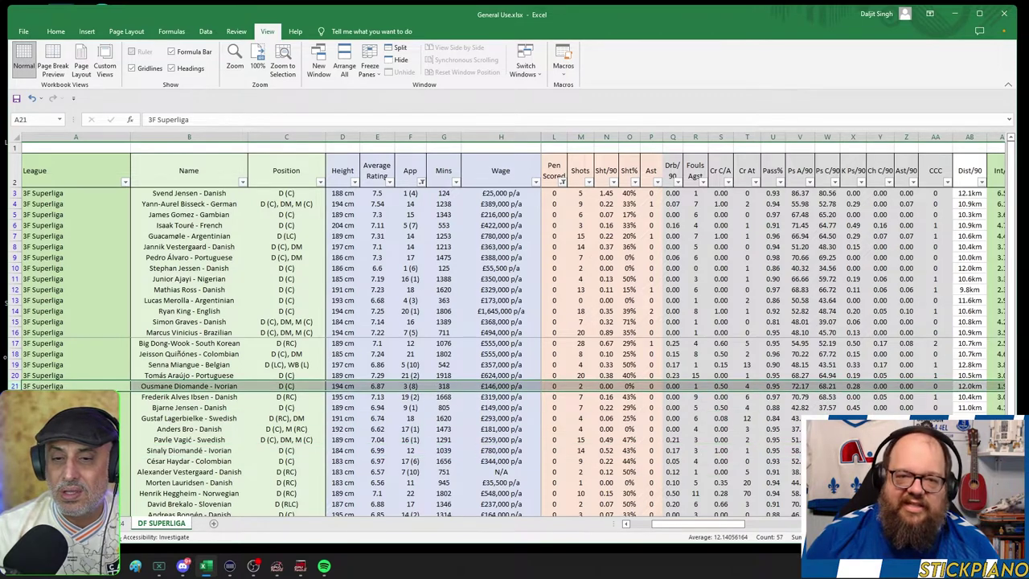
click(14, 450)
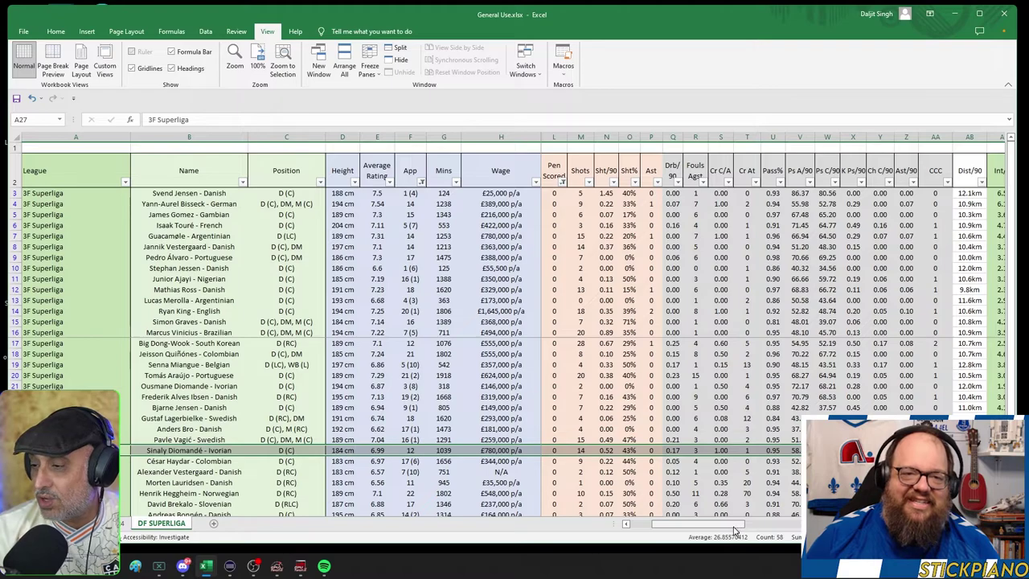
scroll(769, 523, right, 5)
scroll(776, 522, right, 3)
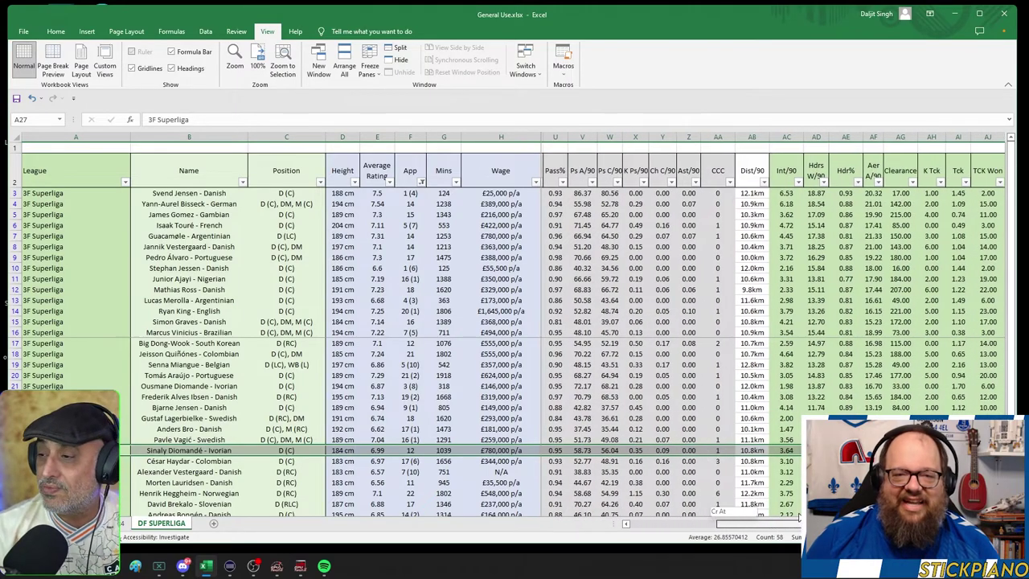
scroll(723, 522, right, 2)
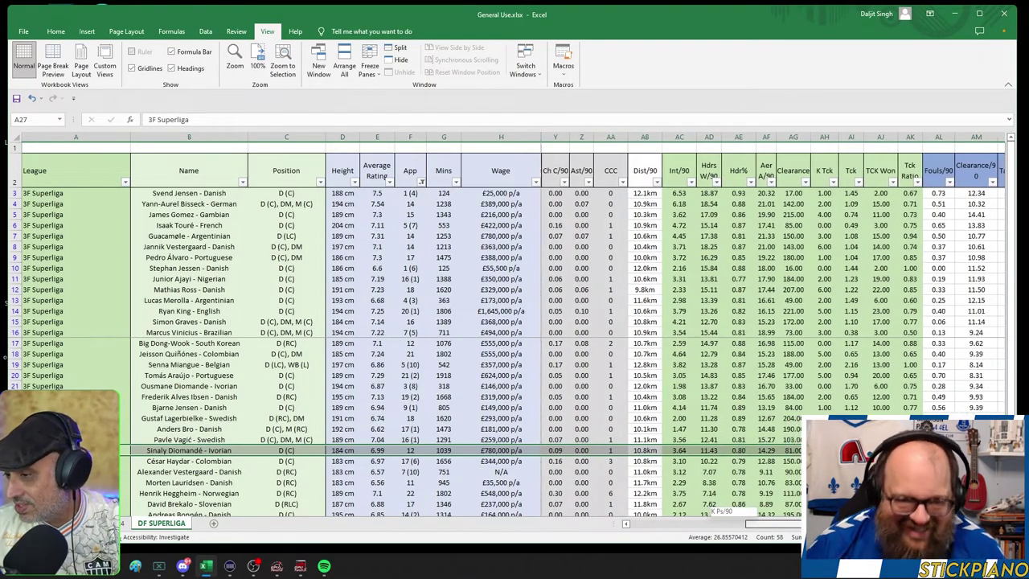
scroll(723, 515, right, 2)
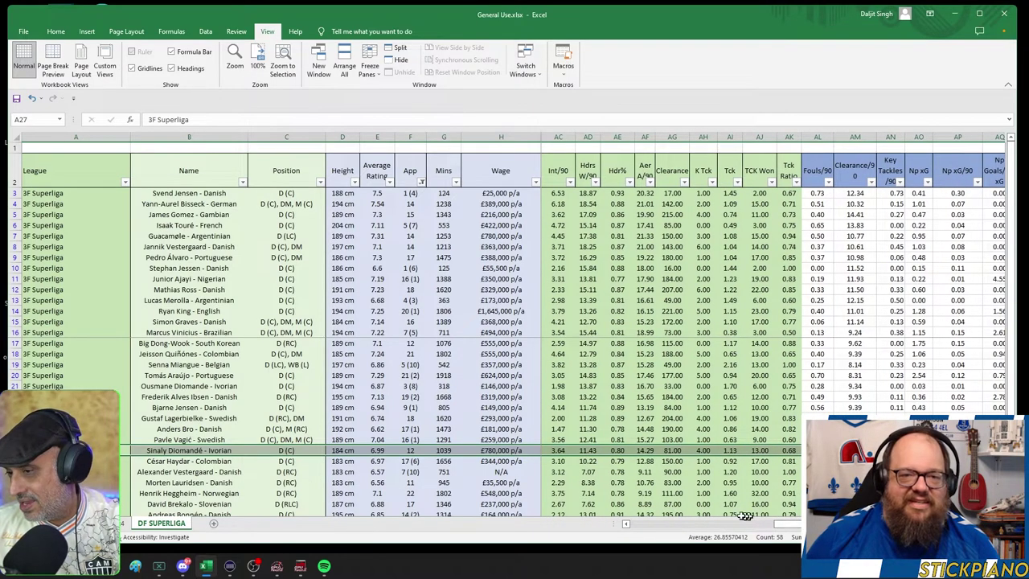
scroll(778, 522, right, 2)
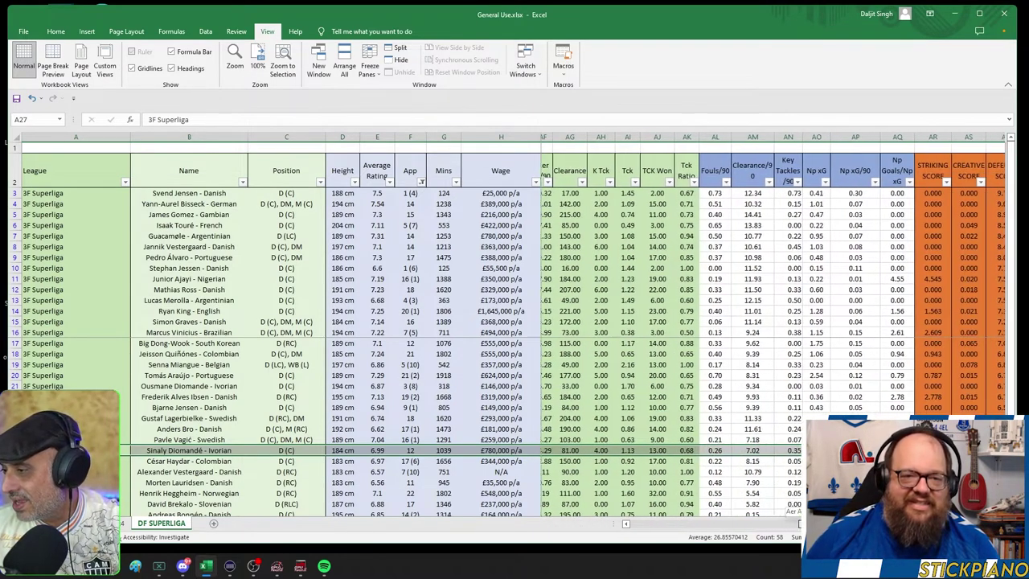
scroll(772, 321, right, 3)
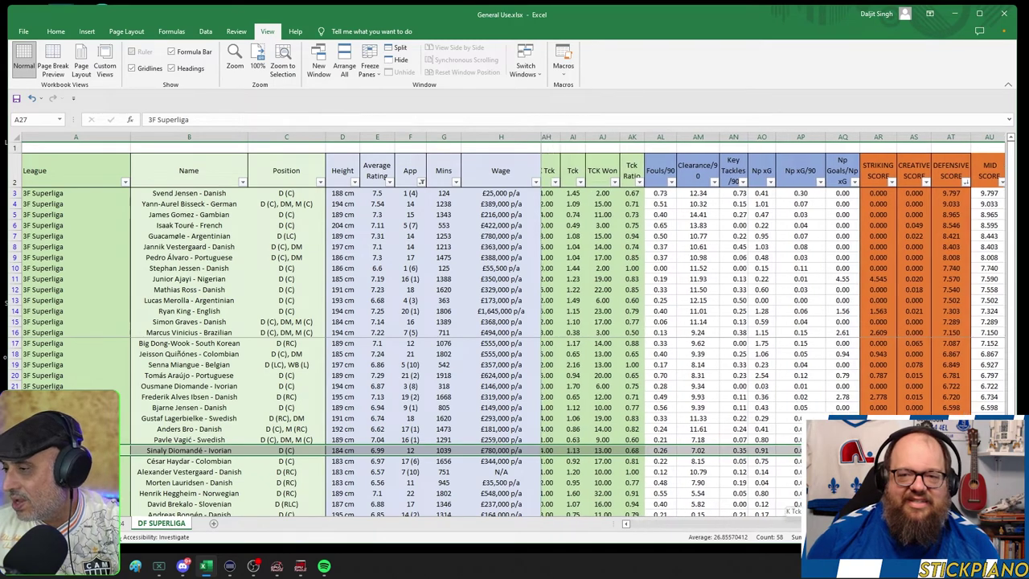
scroll(771, 322, left, 5)
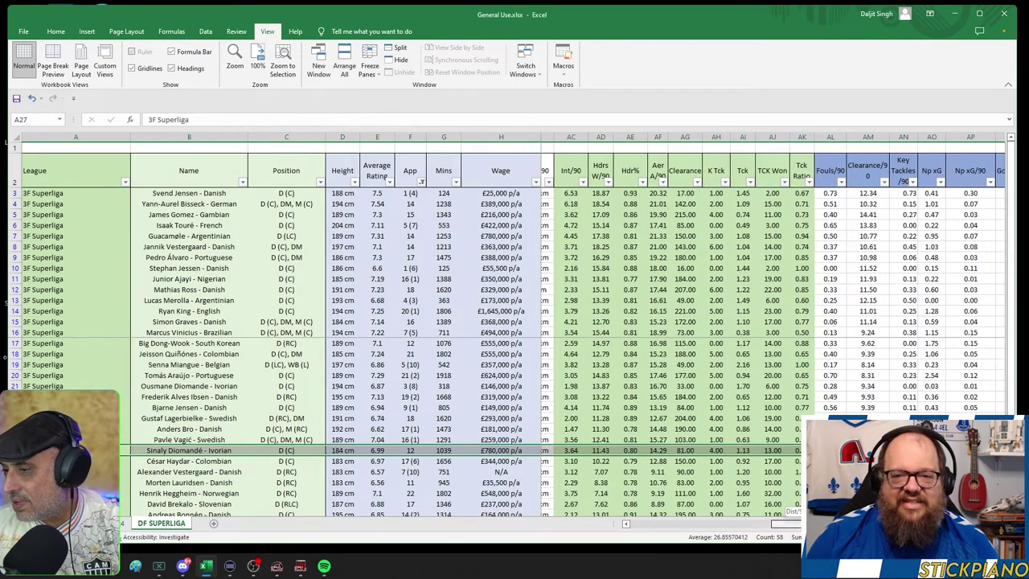
scroll(790, 515, right, 1)
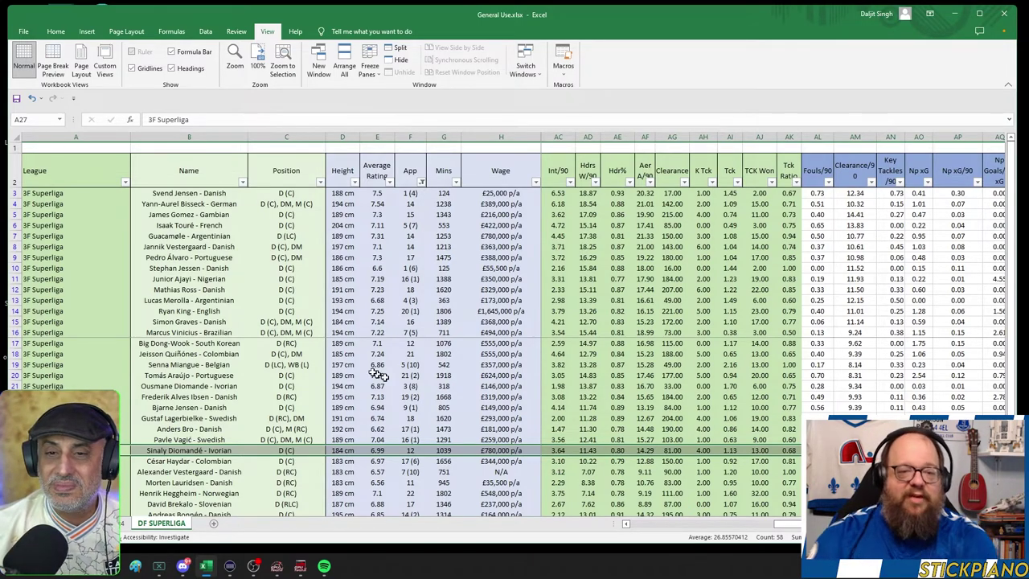
Select the row 16 player's name and height cells, and sort the table by Defensive Score from largest to smallest
click(193, 331)
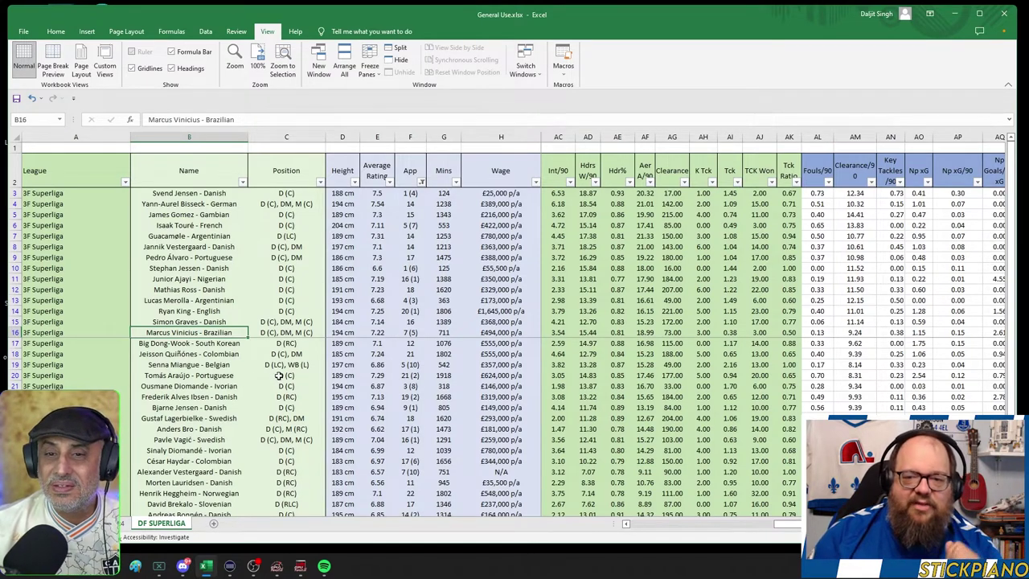
click(347, 334)
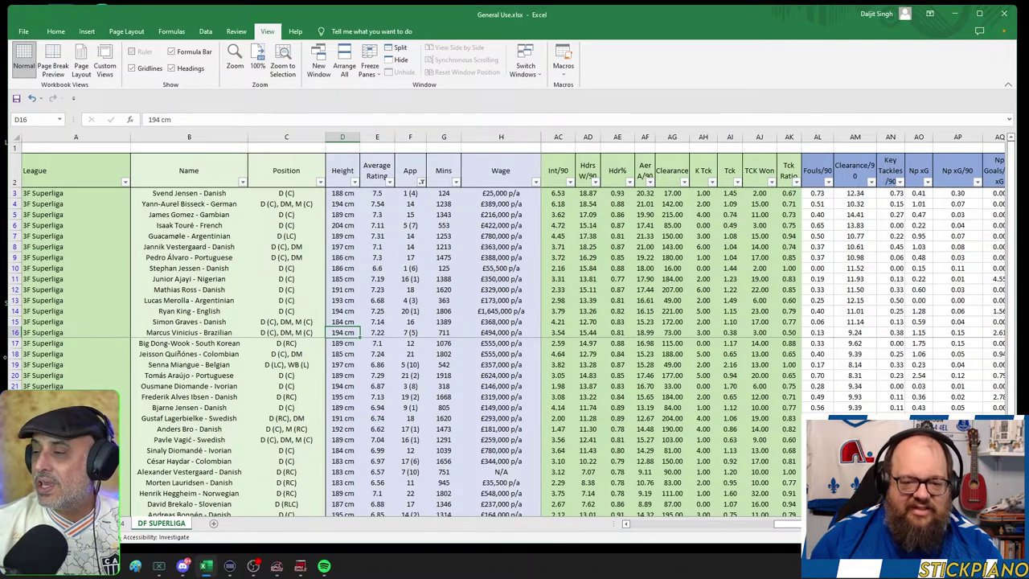
scroll(804, 322, right, 3)
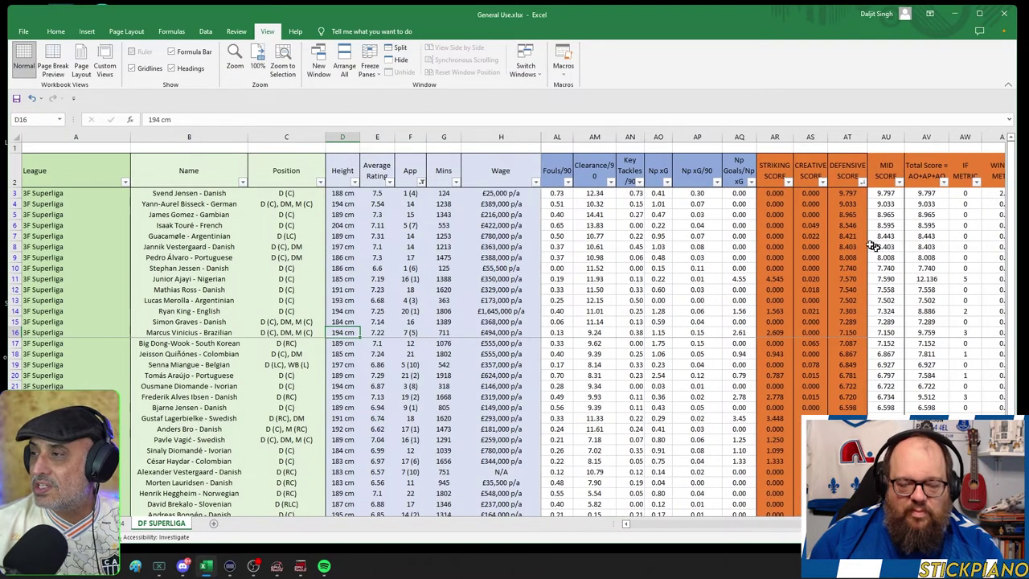
click(861, 182)
click(773, 205)
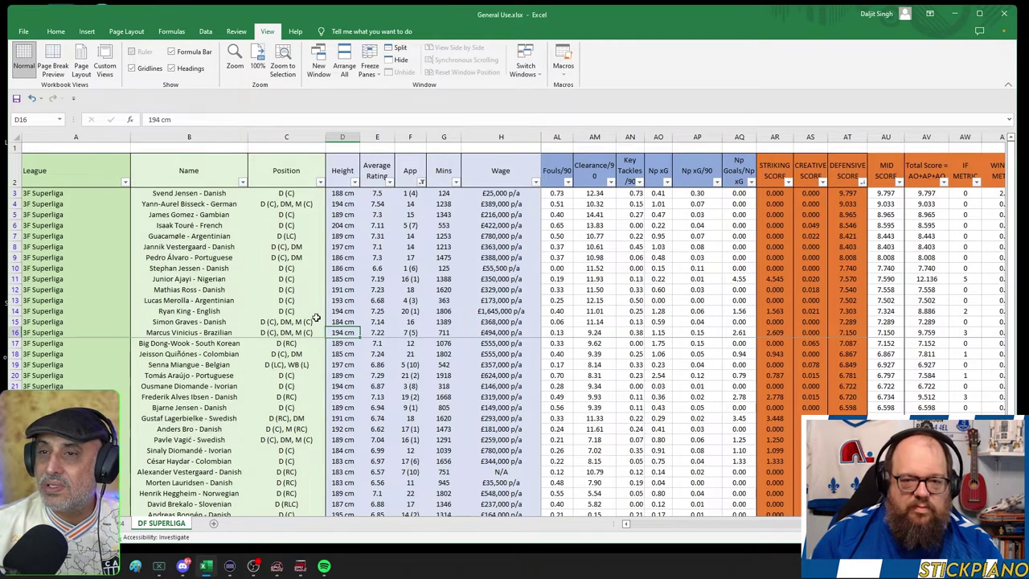
Return to the first player's height cell and review the statistics columns across to the Defensive Score
key(ctrl+Home)
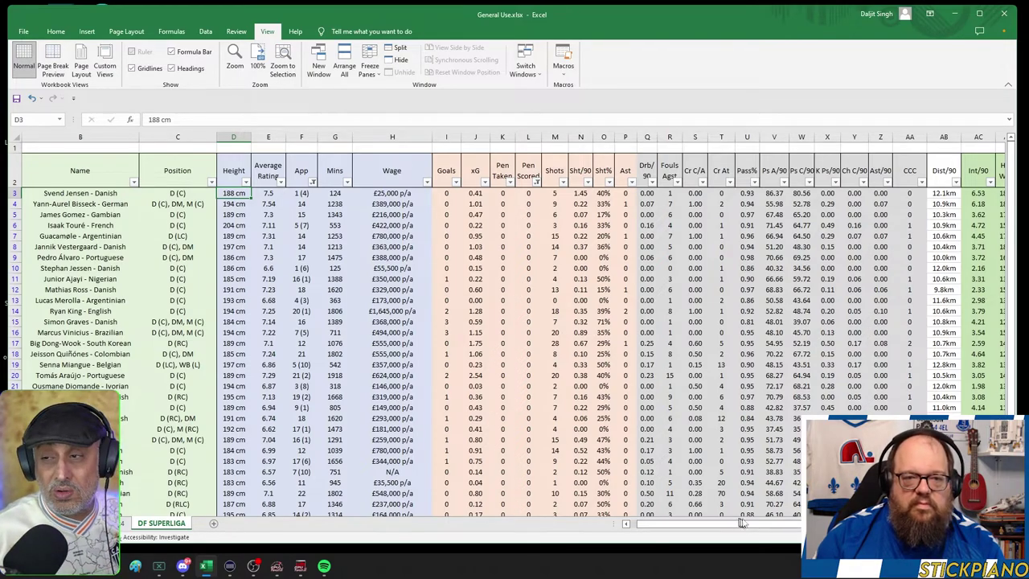
scroll(744, 527, right, 5)
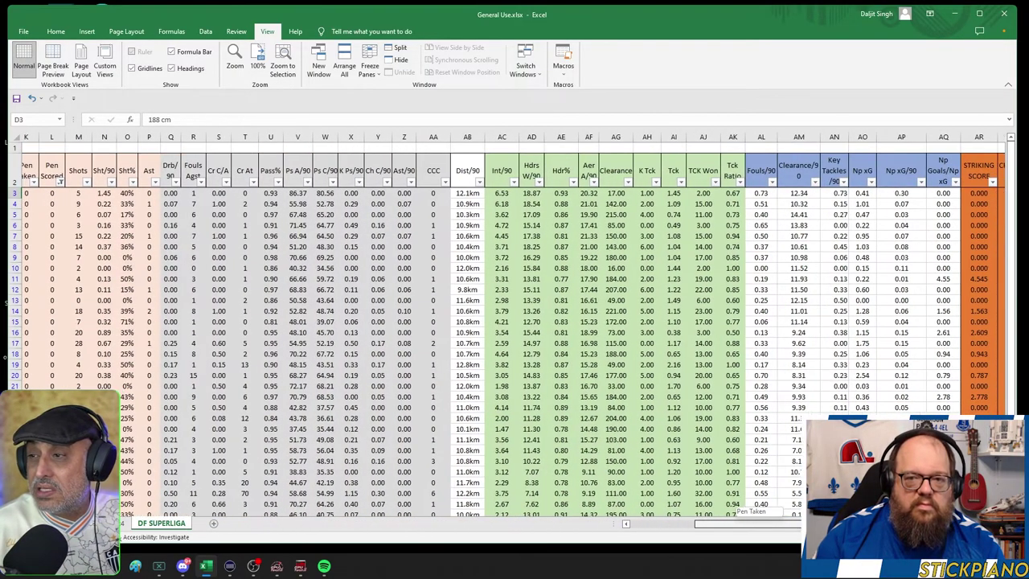
scroll(744, 523, right, 2)
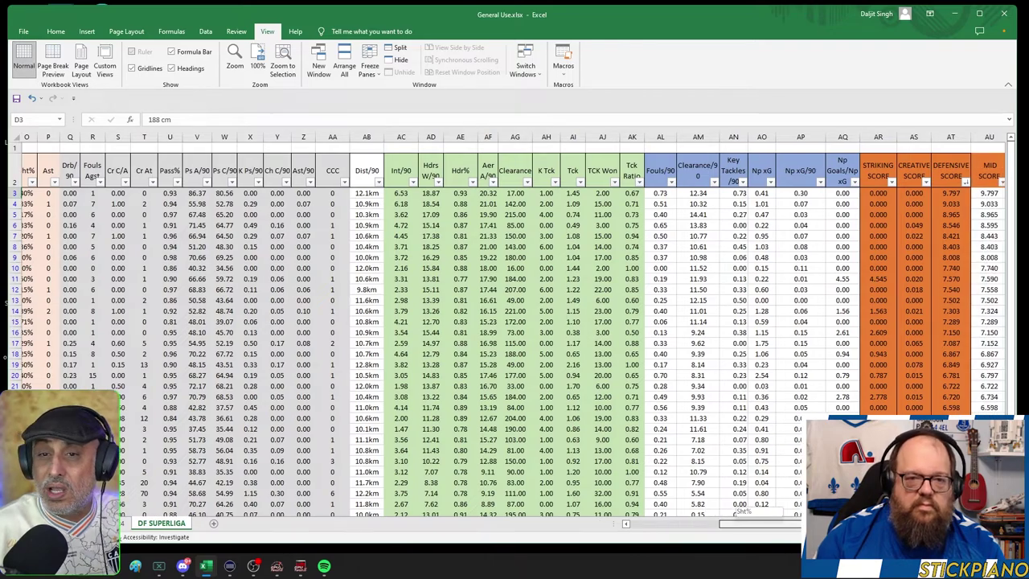
Review the defenders' names, heights and wages alongside their shooting and passing statistics in the sheet
drag(744, 521, 665, 533)
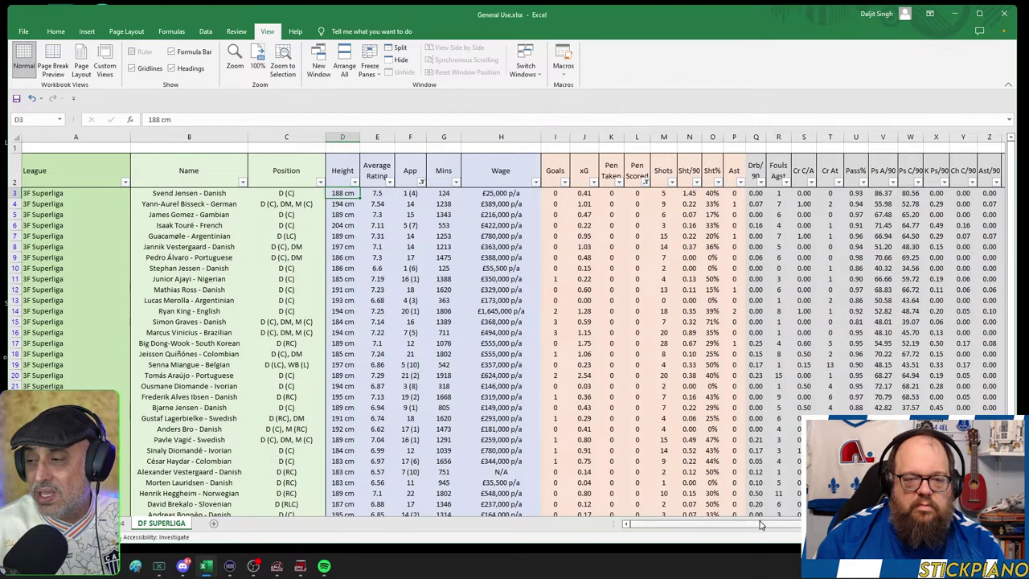
scroll(760, 524, right, 5)
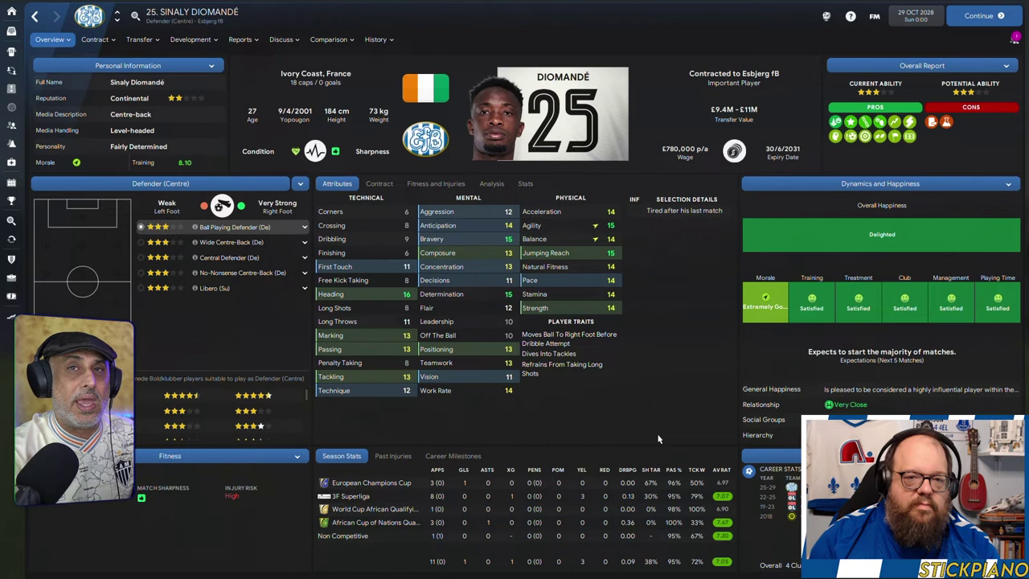
In Football Manager, go back to the squad list and open the profile of the 185 cm D (C) defender earning £517,000 p/a
mouse_move(330, 269)
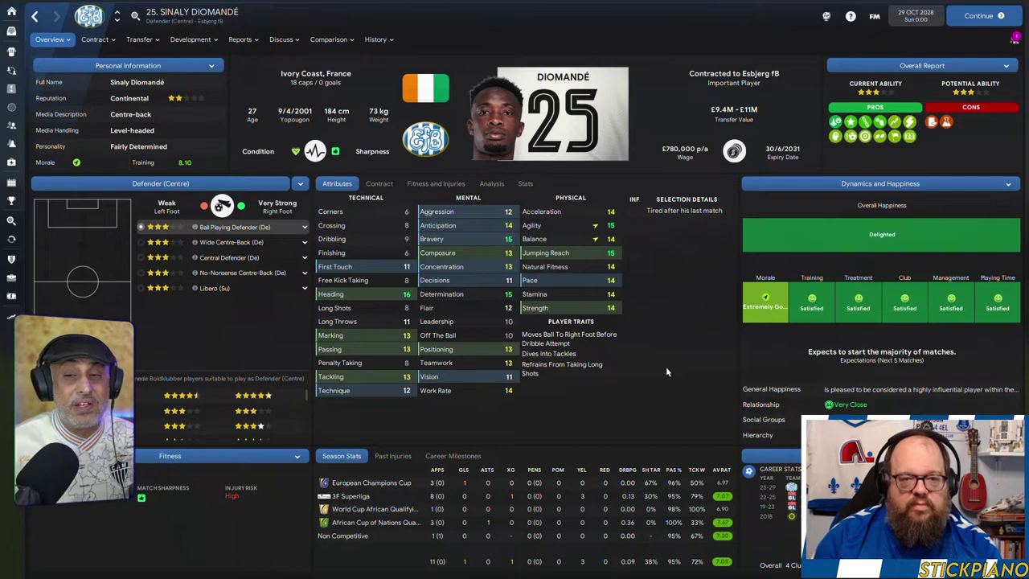
click(33, 17)
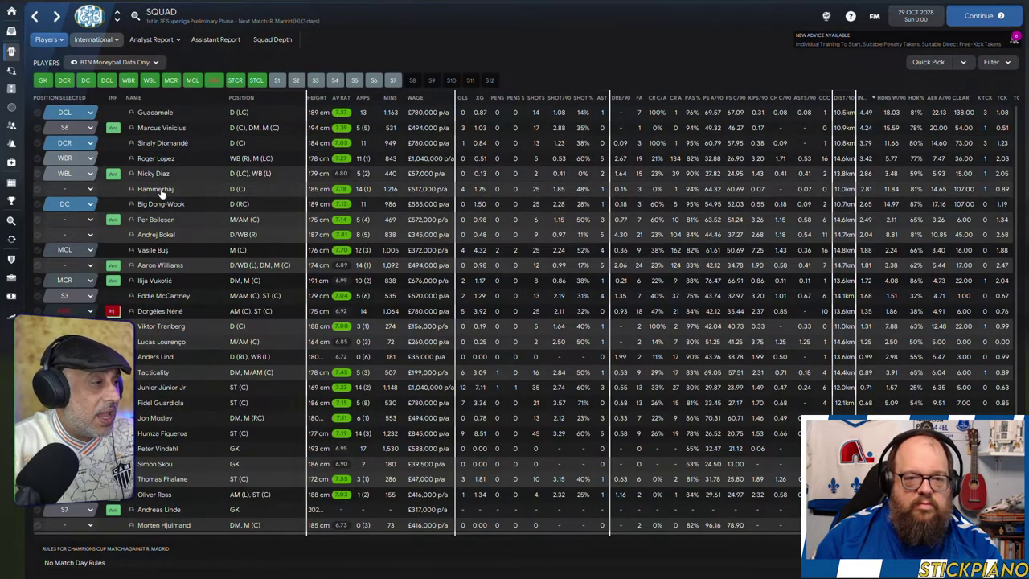
click(157, 189)
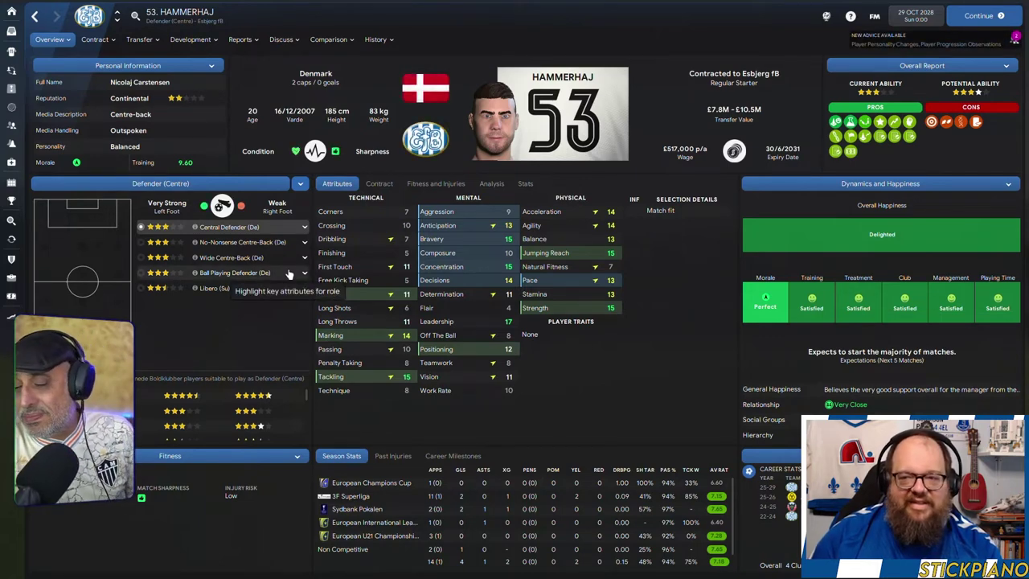
Switch to Excel, highlight the same defender's row 36 and examine his statistics further across the sheet
key(alt+Tab)
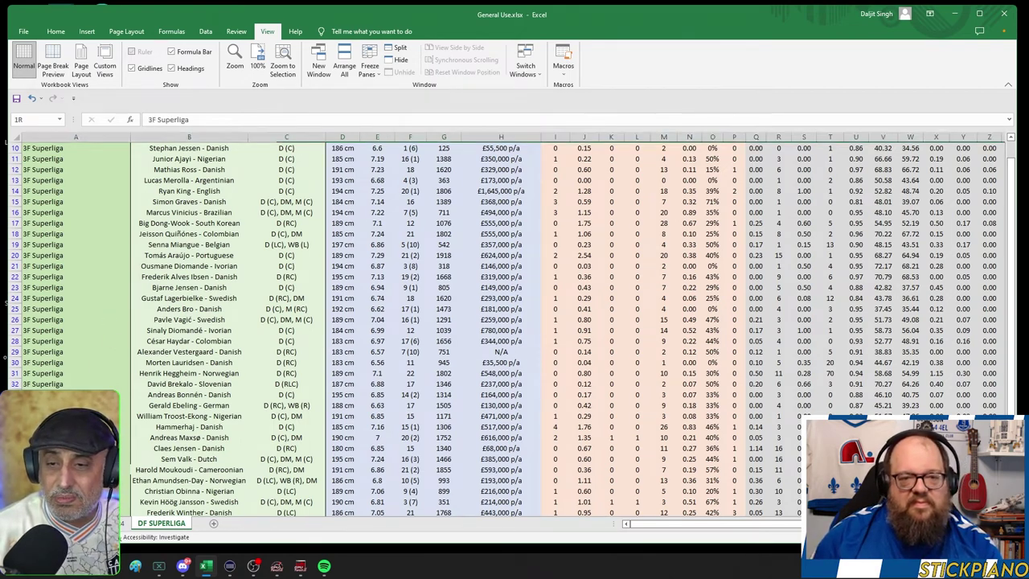
click(9, 426)
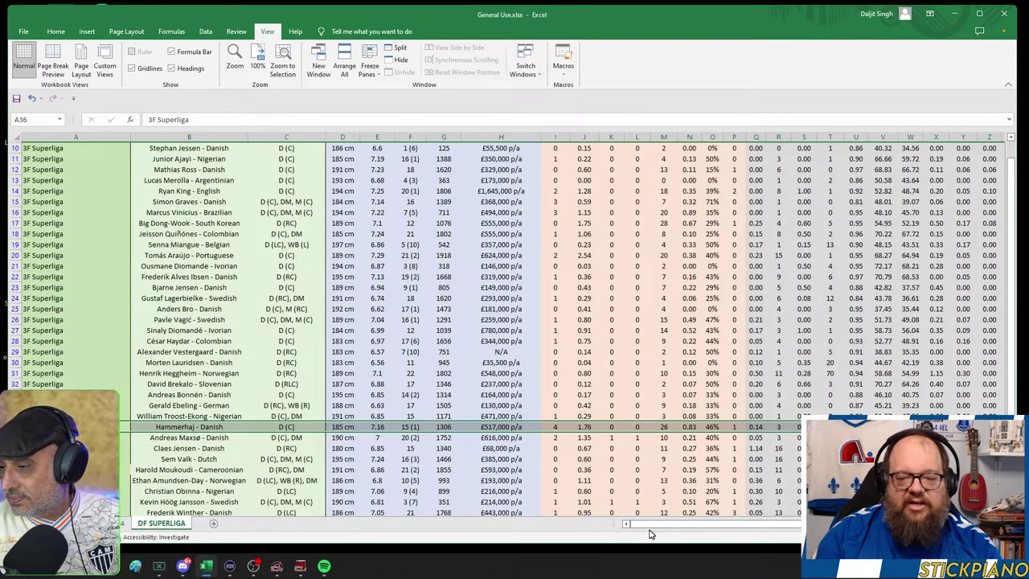
drag(657, 526, 779, 524)
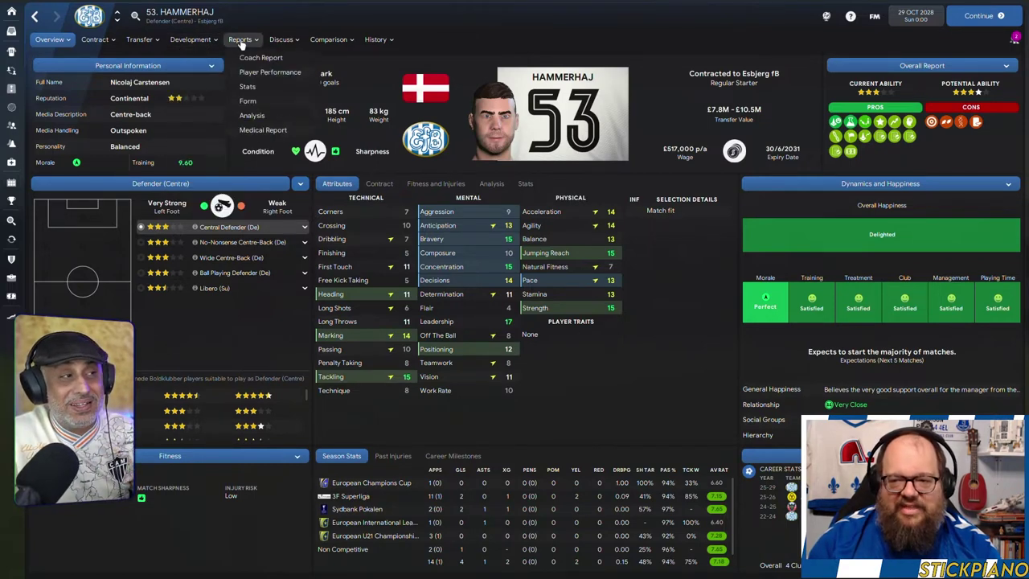
In Football Manager, compare the defender's attribute development since All Time, and return to his profile overview
mouse_move(202, 44)
click(195, 86)
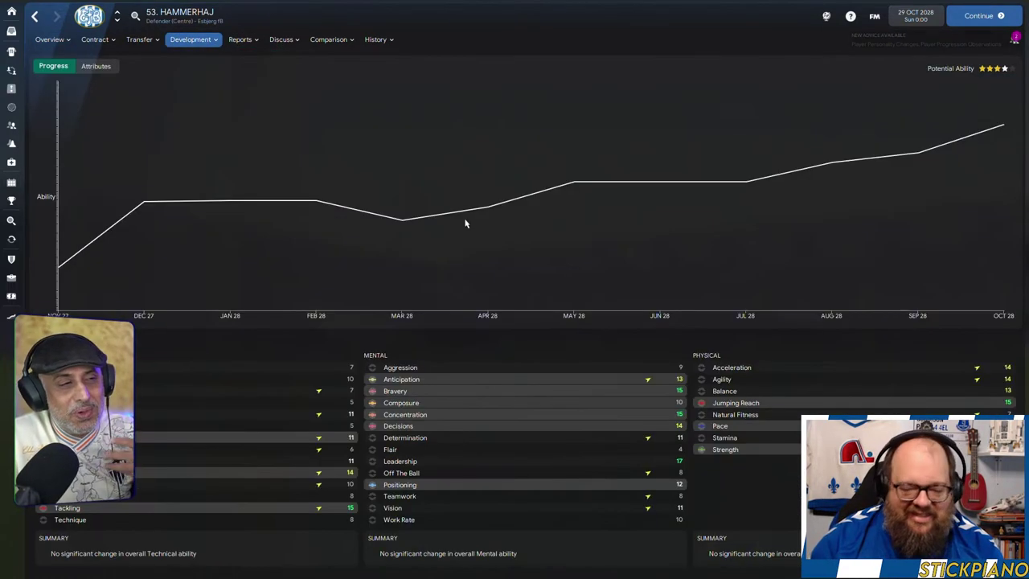
click(103, 71)
click(880, 69)
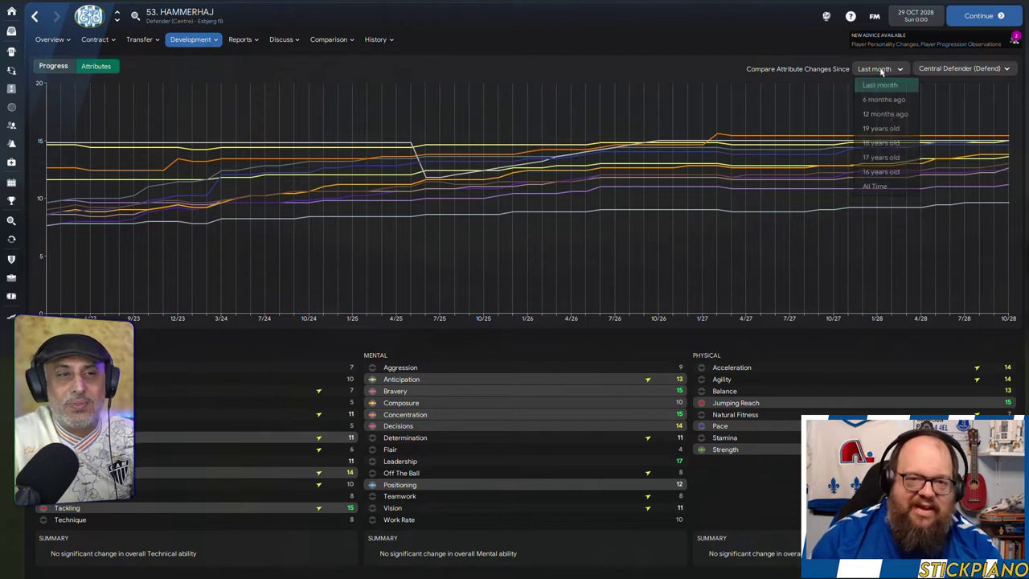
click(873, 186)
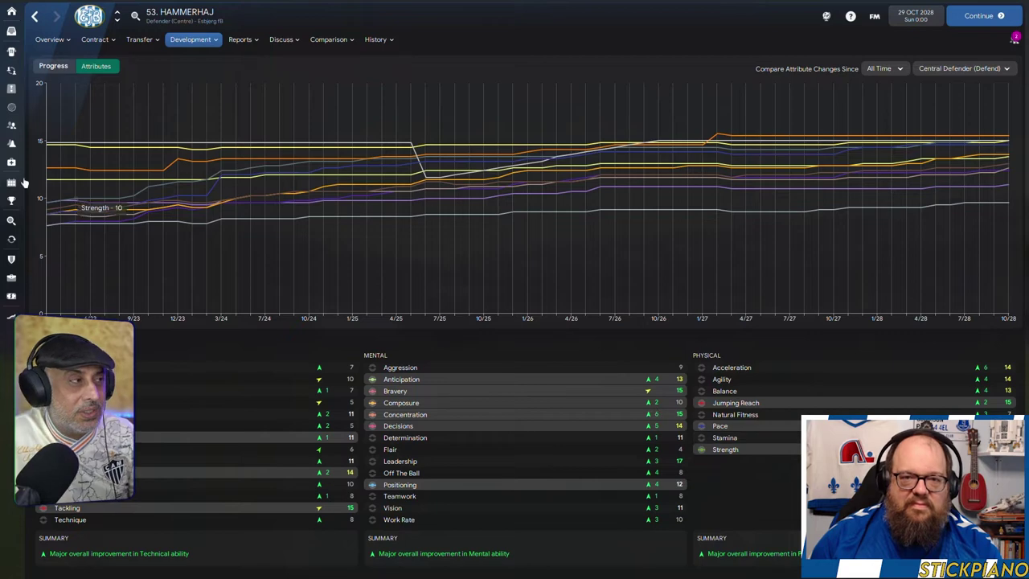
click(49, 39)
click(54, 59)
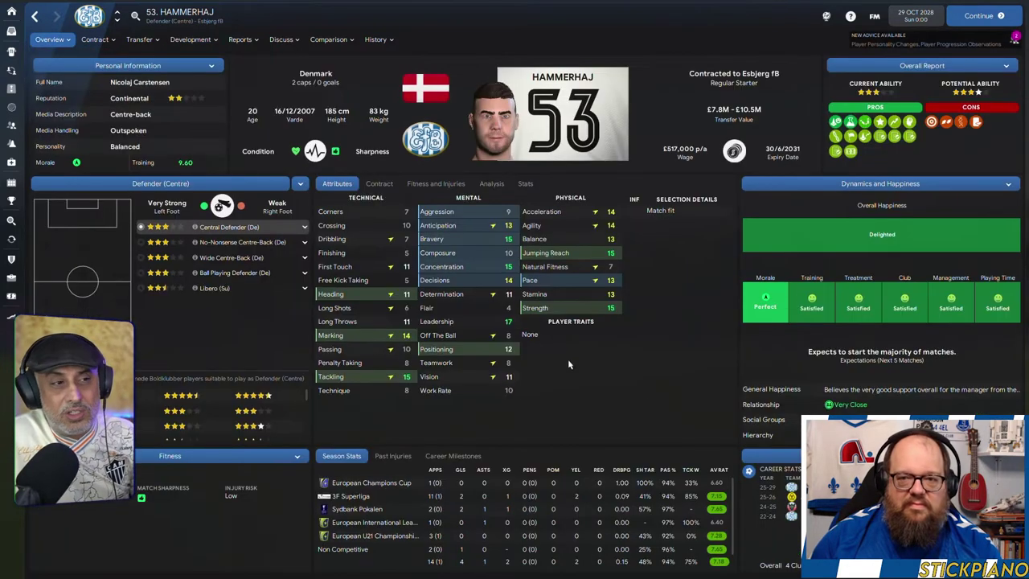